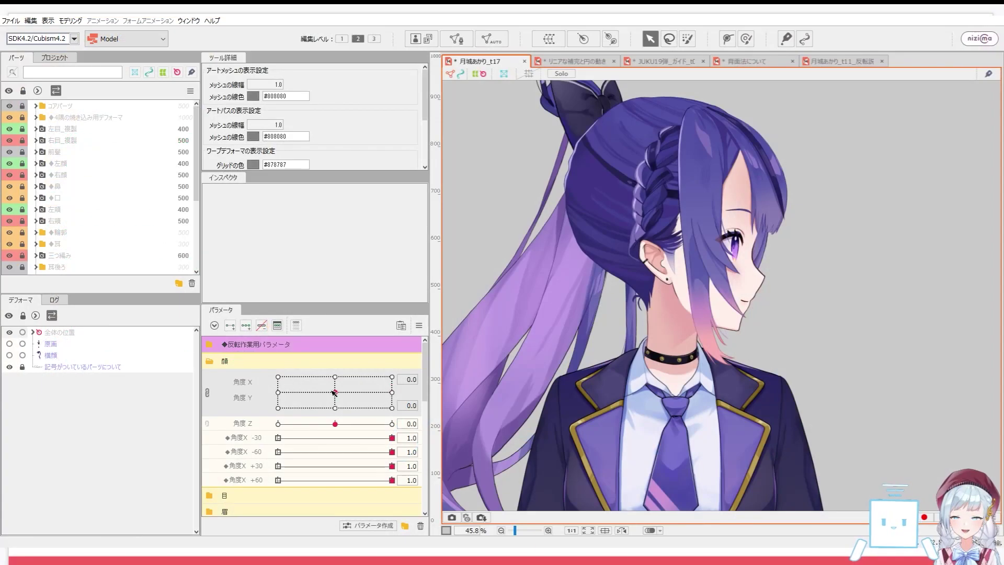
Reset the head's 角度X and 角度Y to 0 and unlink the combined control into separate parameters.
click(335, 393)
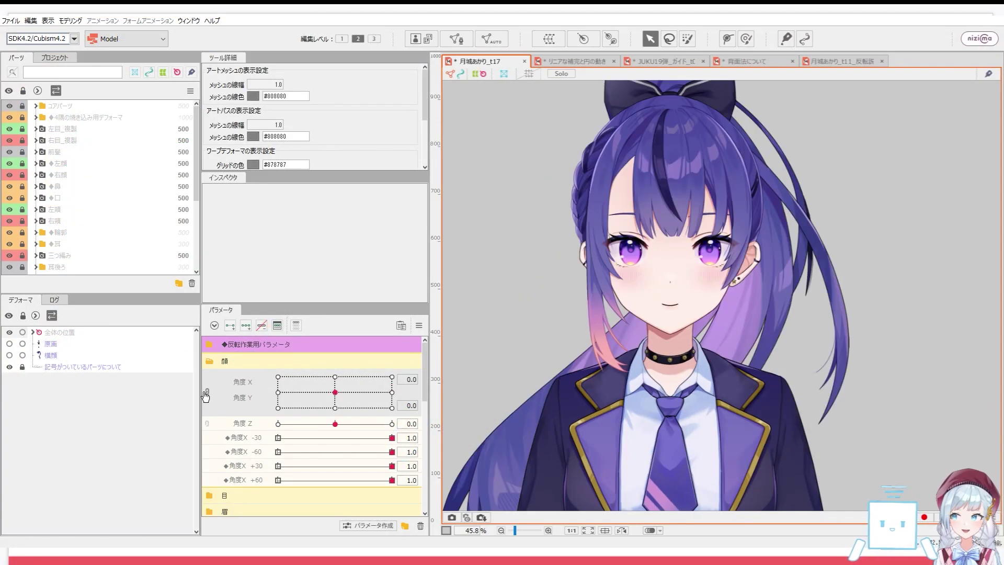
click(207, 393)
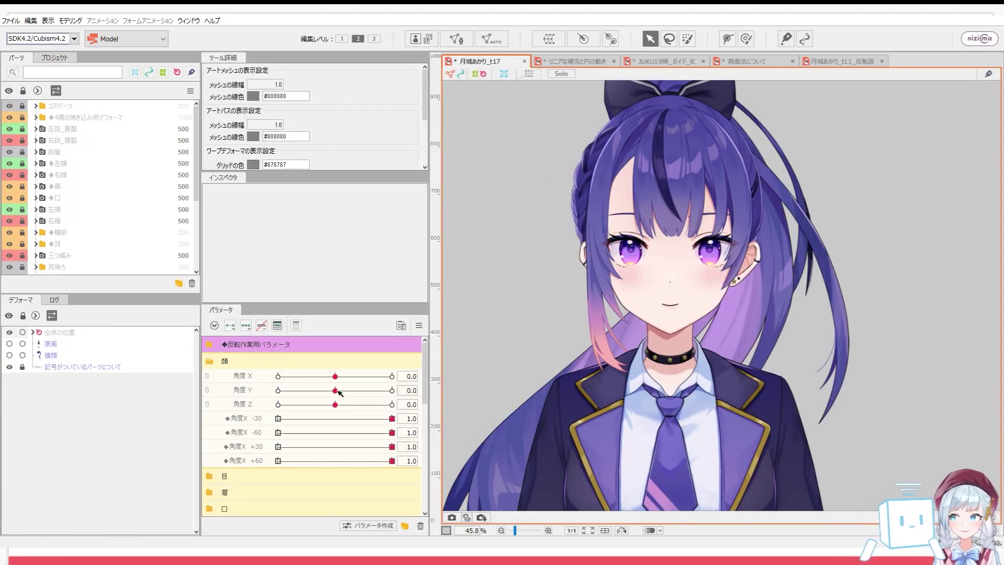
mouse_move(338, 378)
mouse_down()
mouse_move(294, 383)
mouse_move(335, 378)
mouse_up()
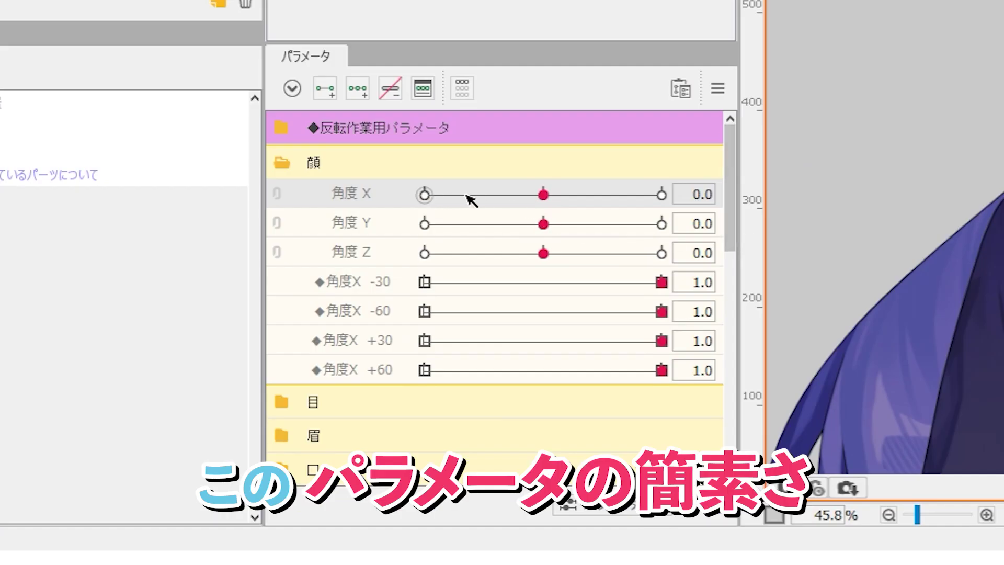
Run 角度X through its centre and both end keys and stop at intermediate angles to examine the head-turn shapes.
drag(300, 378, 287, 378)
click(543, 195)
click(426, 195)
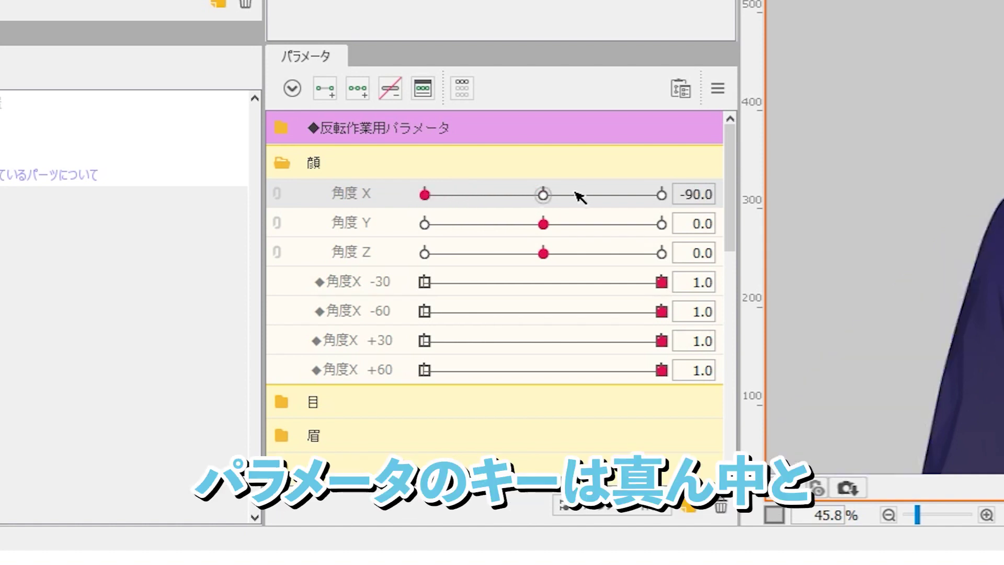
click(545, 194)
click(651, 195)
click(544, 195)
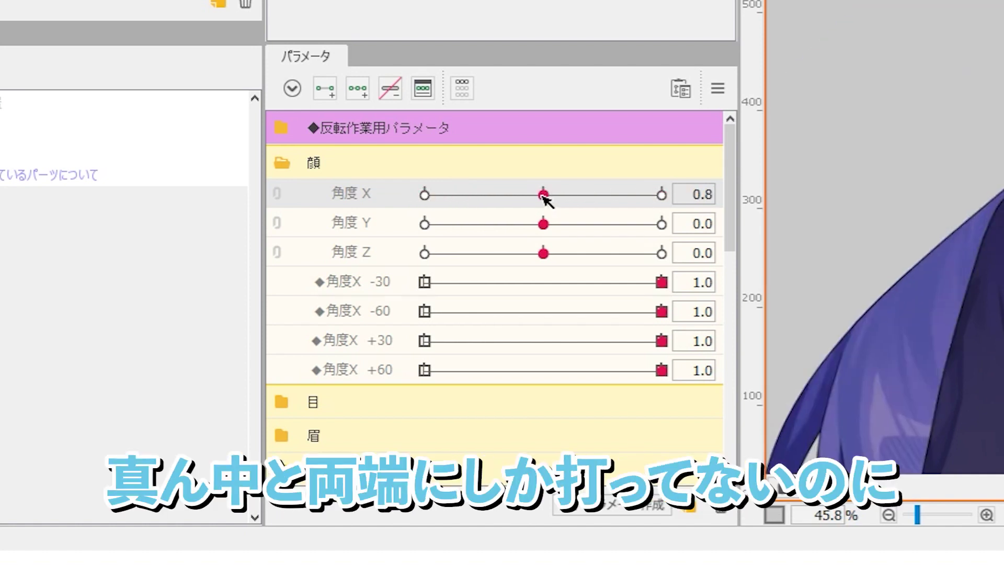
drag(545, 196, 499, 193)
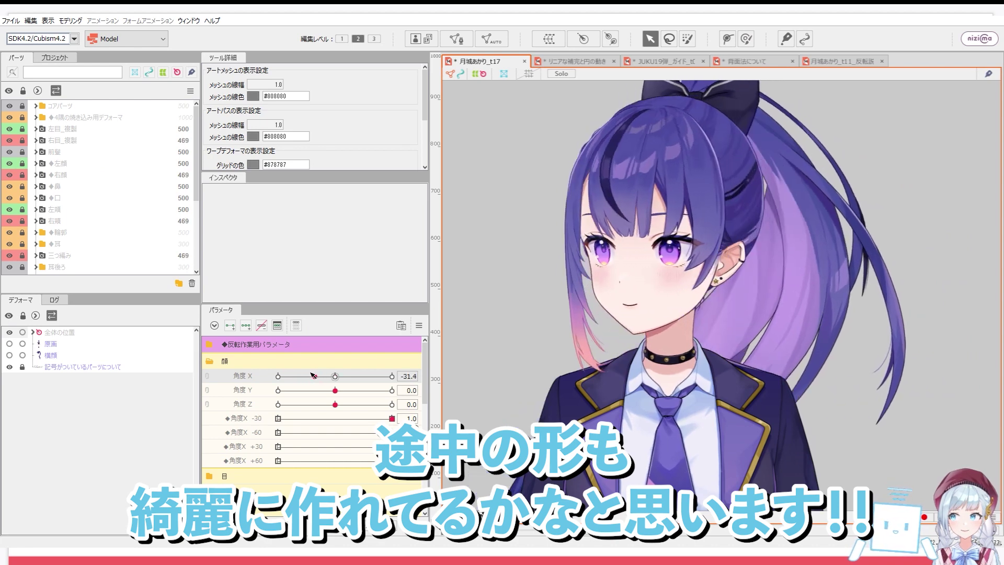
mouse_move(313, 376)
mouse_down()
mouse_move(280, 376)
mouse_move(335, 379)
mouse_move(298, 379)
mouse_move(326, 377)
mouse_up()
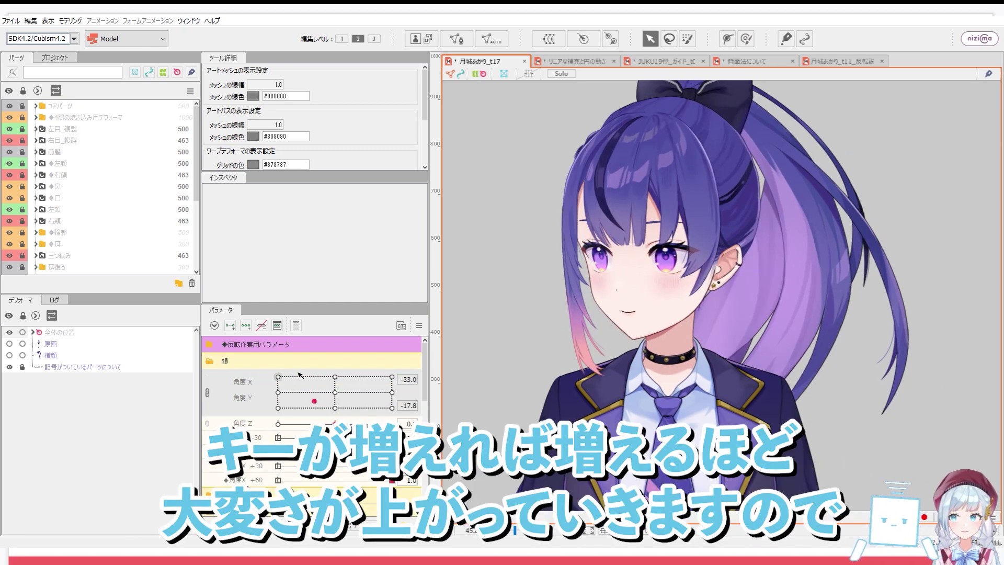
Preview diagonal head poses with the linked 角度X and 角度Y control and bring the face back to the front view.
mouse_move(300, 374)
mouse_down()
mouse_move(299, 409)
mouse_move(301, 377)
mouse_move(306, 404)
mouse_move(287, 394)
mouse_move(384, 393)
mouse_move(292, 393)
mouse_move(348, 390)
mouse_up()
click(336, 393)
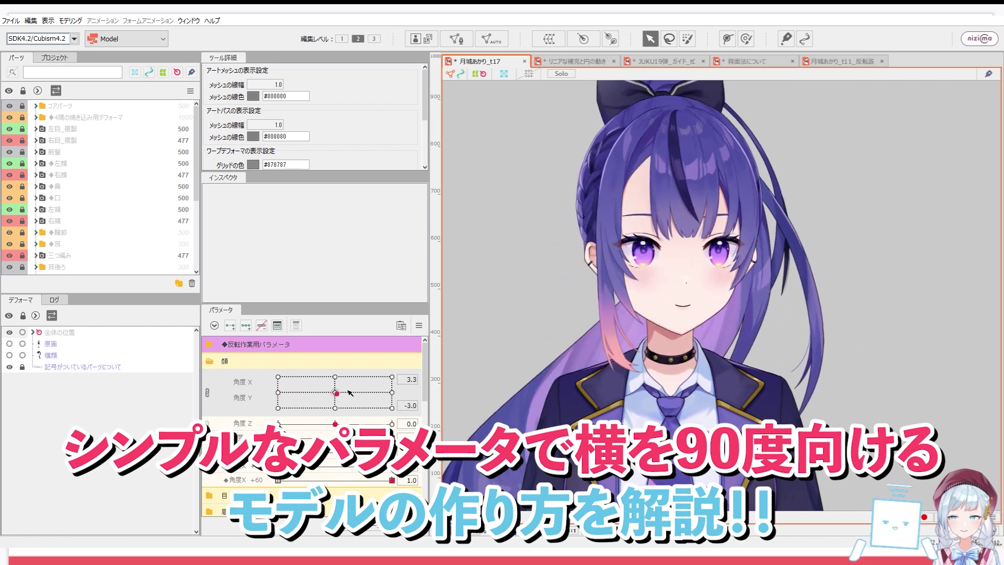
click(336, 394)
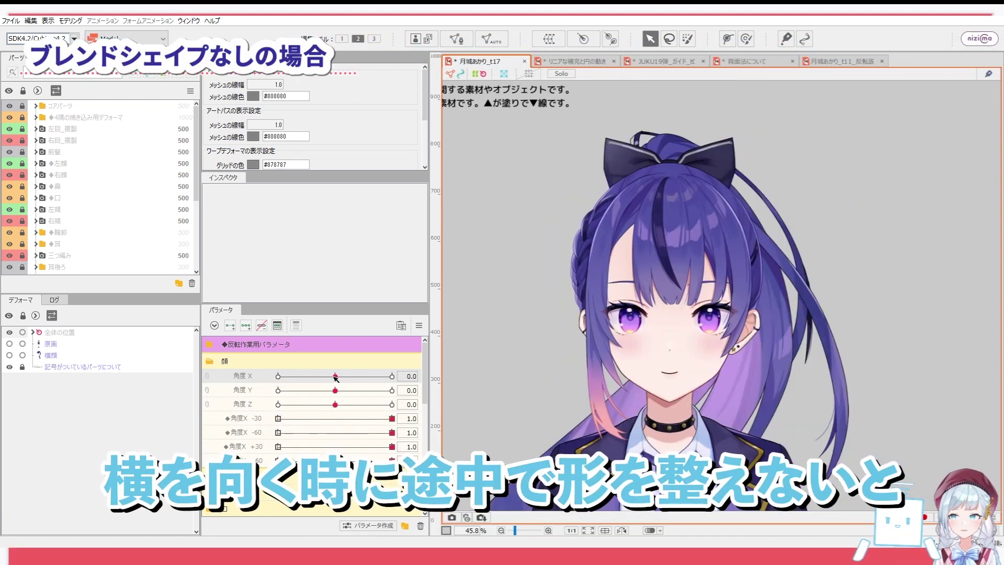
mouse_move(335, 376)
mouse_down()
mouse_move(280, 380)
mouse_move(336, 376)
mouse_up()
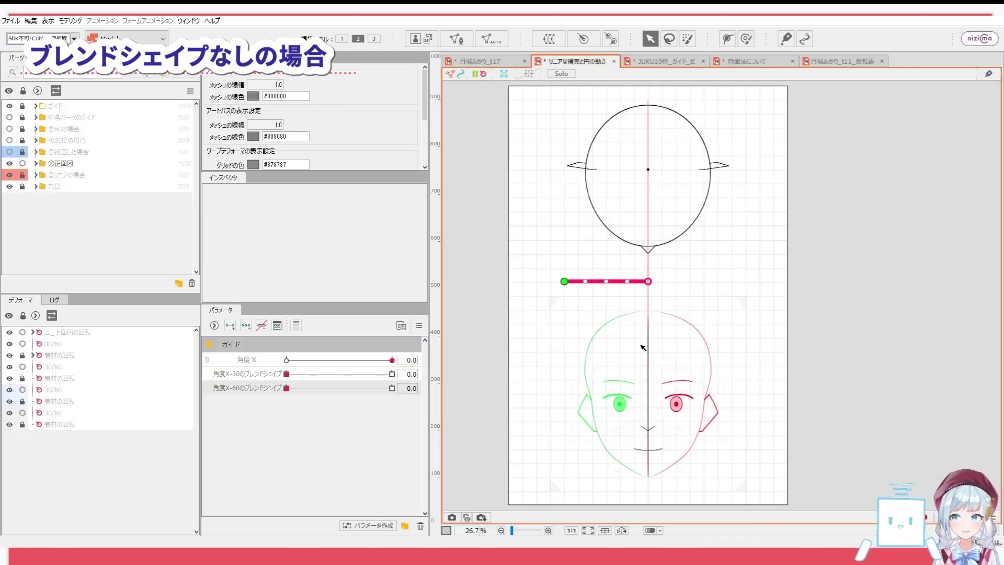
Sweep 角度X between its two keys in the リニアな補完と円の動き guide model to examine how the face interpolates without blend shapes.
scroll(647, 338, up, 2)
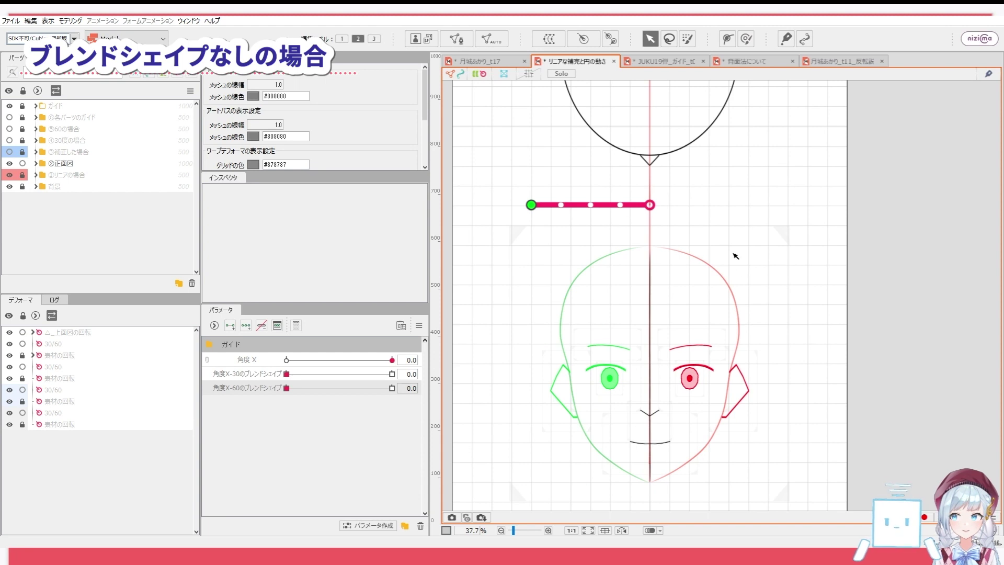
click(388, 361)
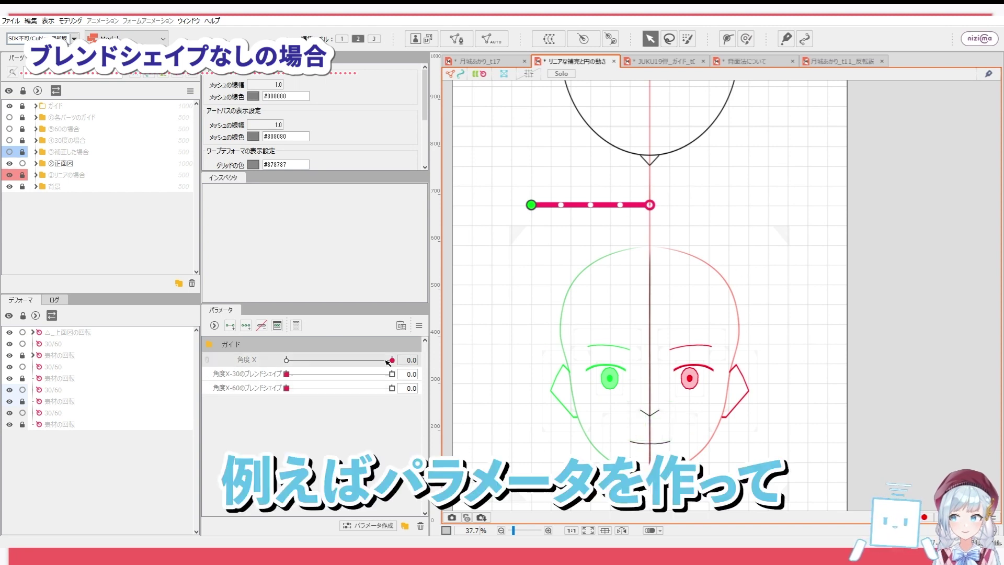
click(286, 361)
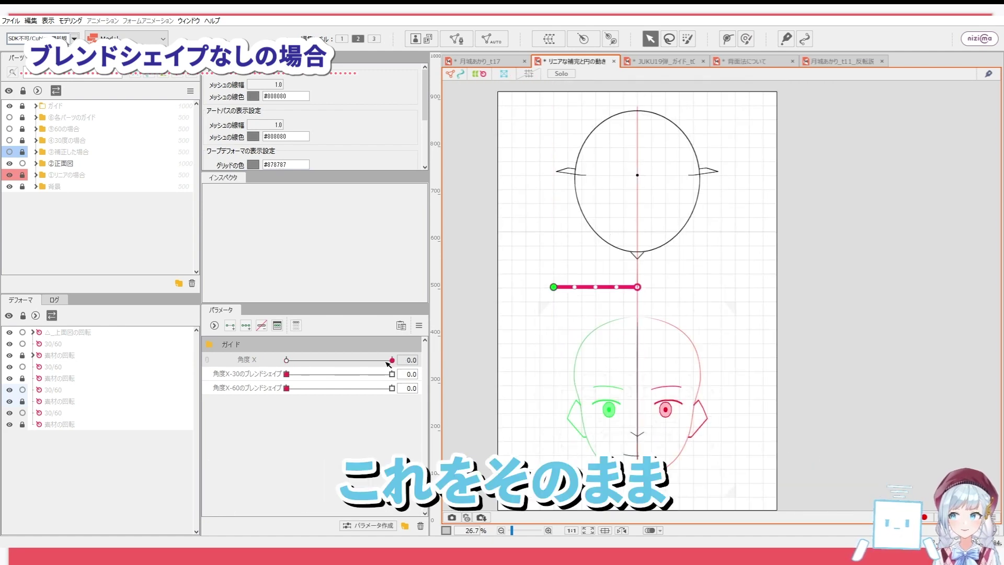
drag(287, 360, 391, 361)
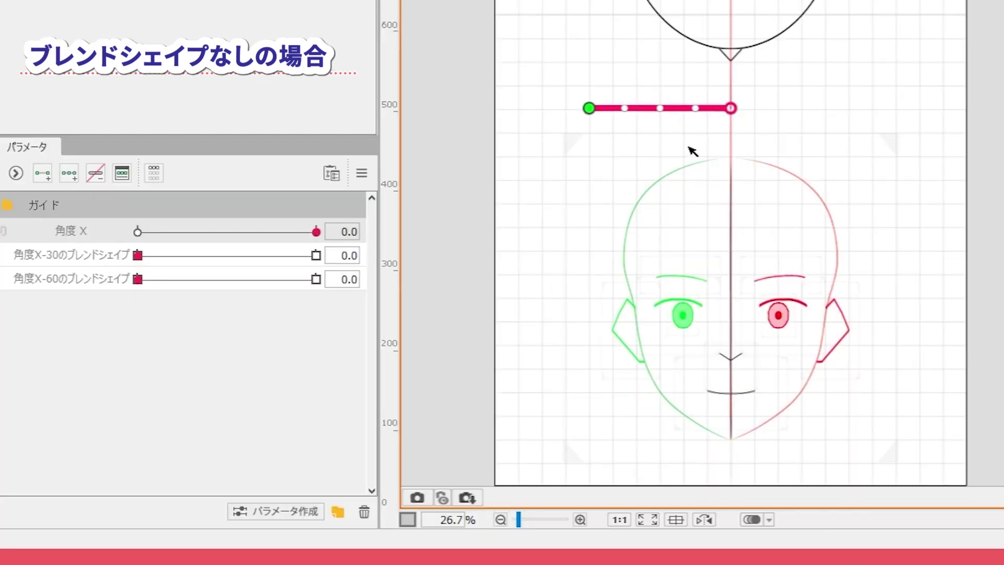
mouse_move(317, 233)
mouse_down()
mouse_move(108, 223)
mouse_move(311, 233)
mouse_up()
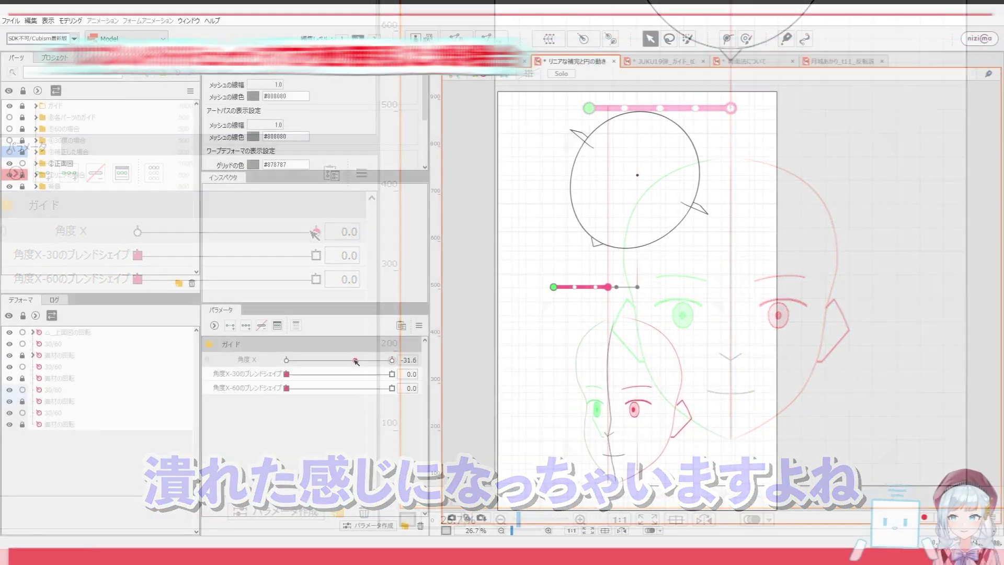
Set the guide face's 角度X to -30.0 and raise the 角度X-30 blend shape to its maximum.
drag(352, 361, 357, 361)
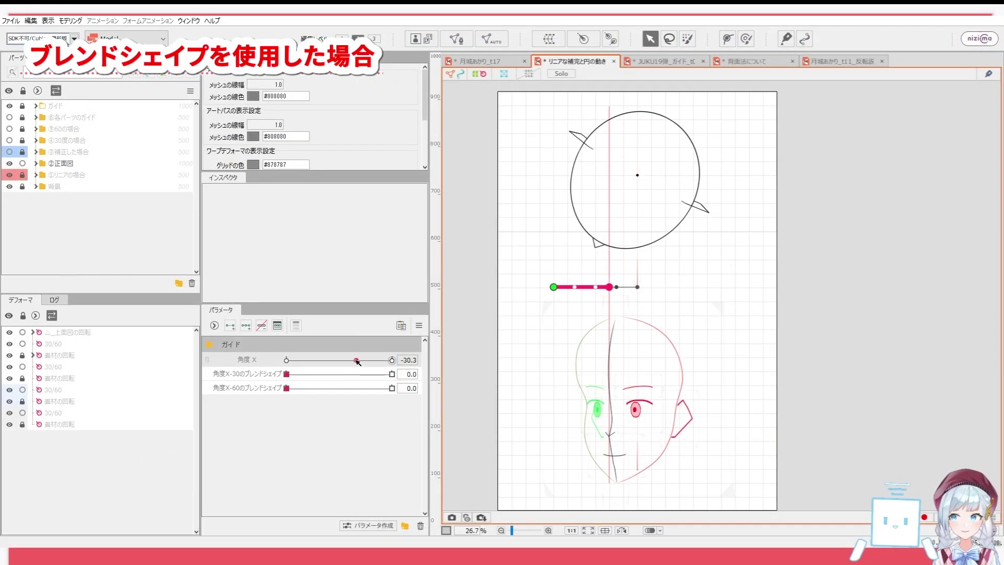
click(404, 360)
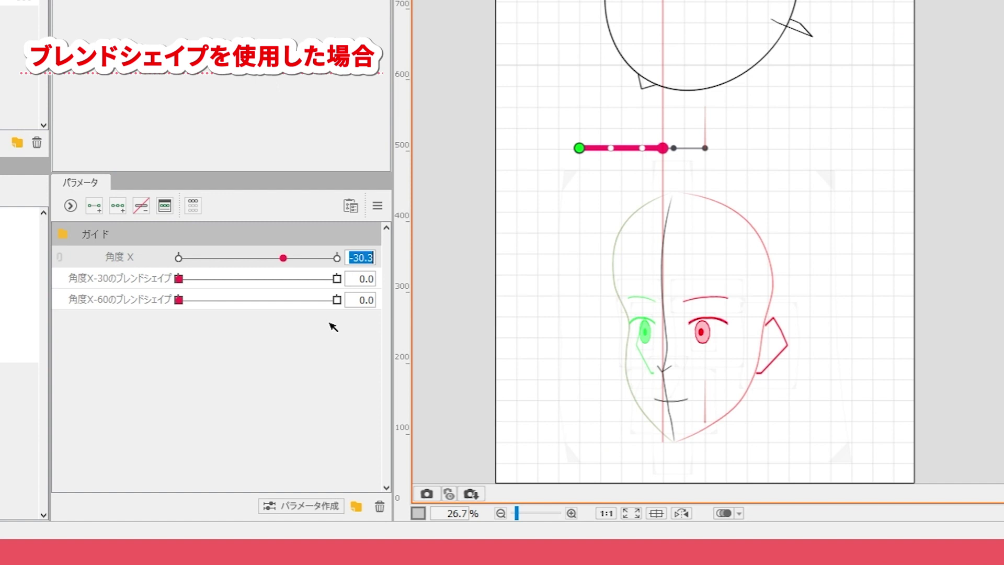
text(30.0)
key(Return)
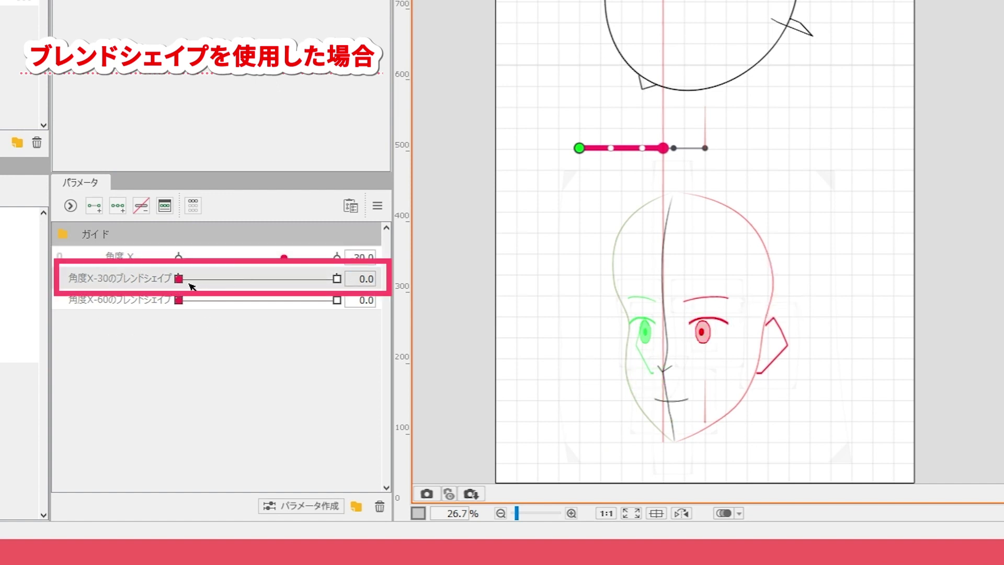
drag(181, 279, 354, 269)
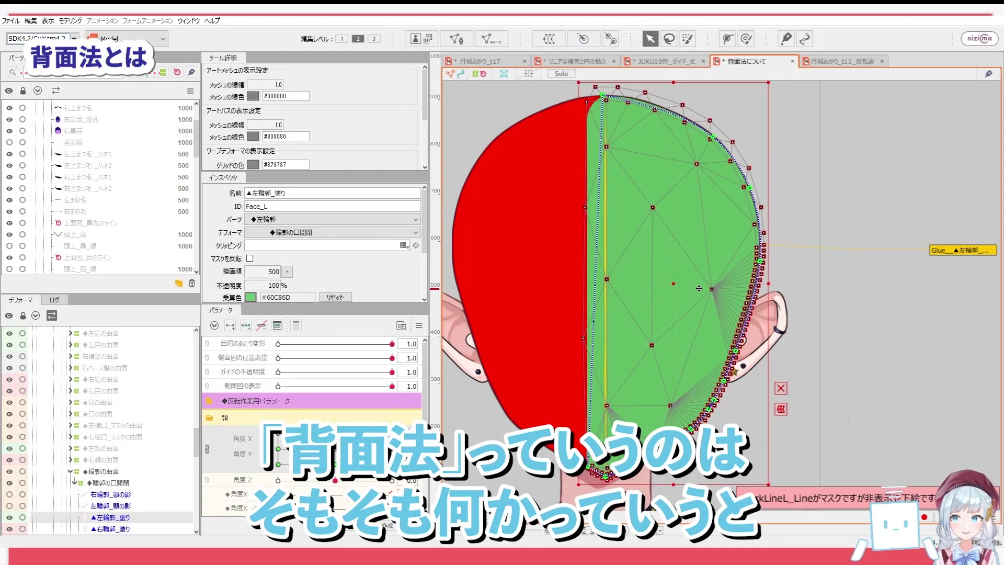
Isolate the dark outline-coloured ▲左輪郭_塗り mesh with Solo, inspect its edge around the contour, and restore the full view.
click(561, 73)
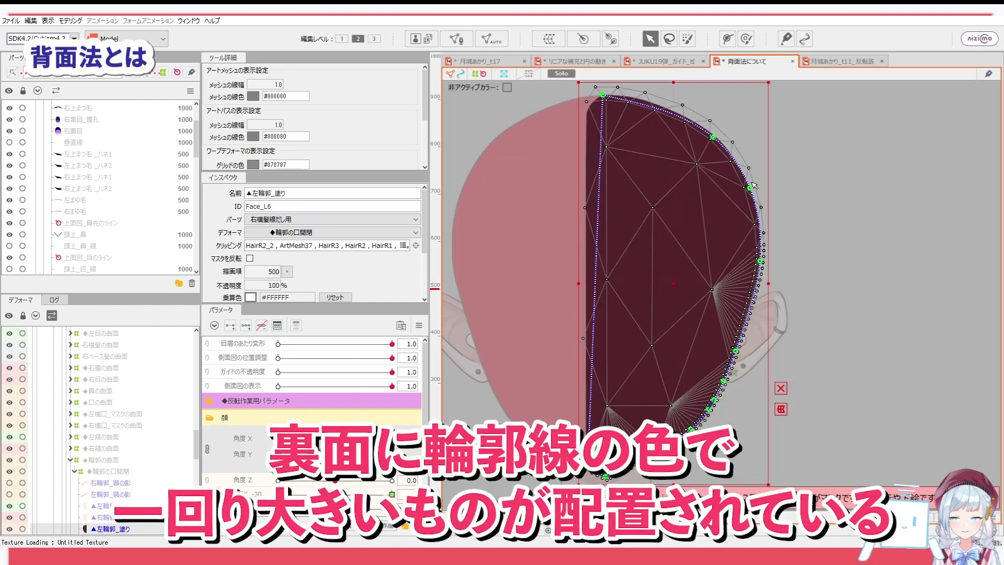
scroll(750, 181, up, 2)
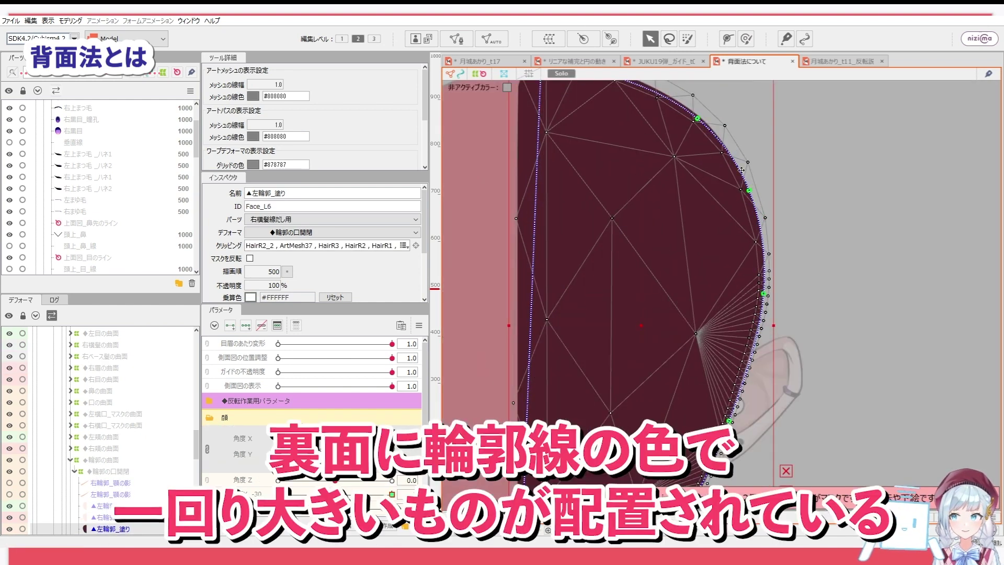
drag(709, 387, 707, 262)
key(s)
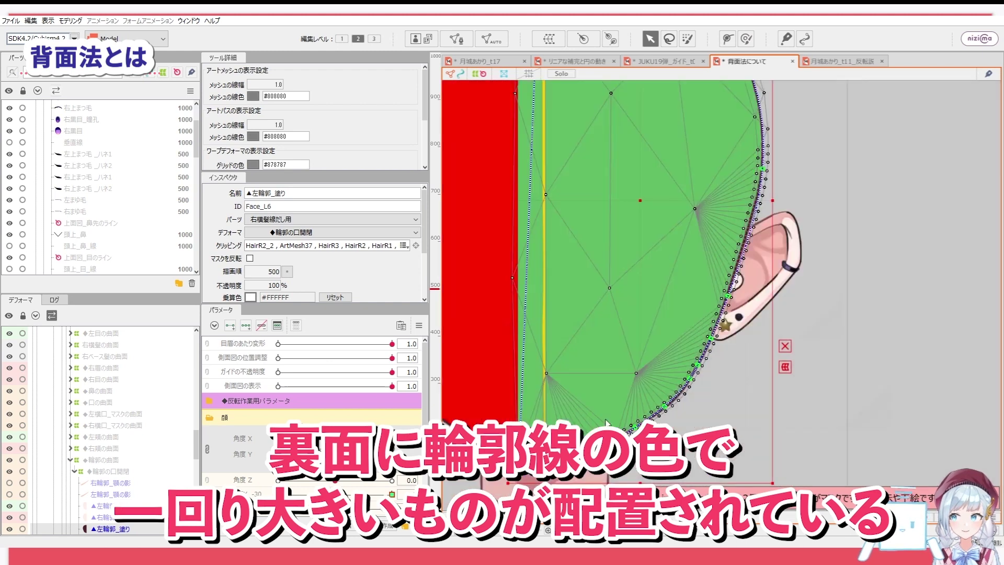
Unlock the default form and shift the green ▲左輪郭_塗り mesh to expose the dark backing mesh behind it.
scroll(685, 400, down, 2)
click(419, 325)
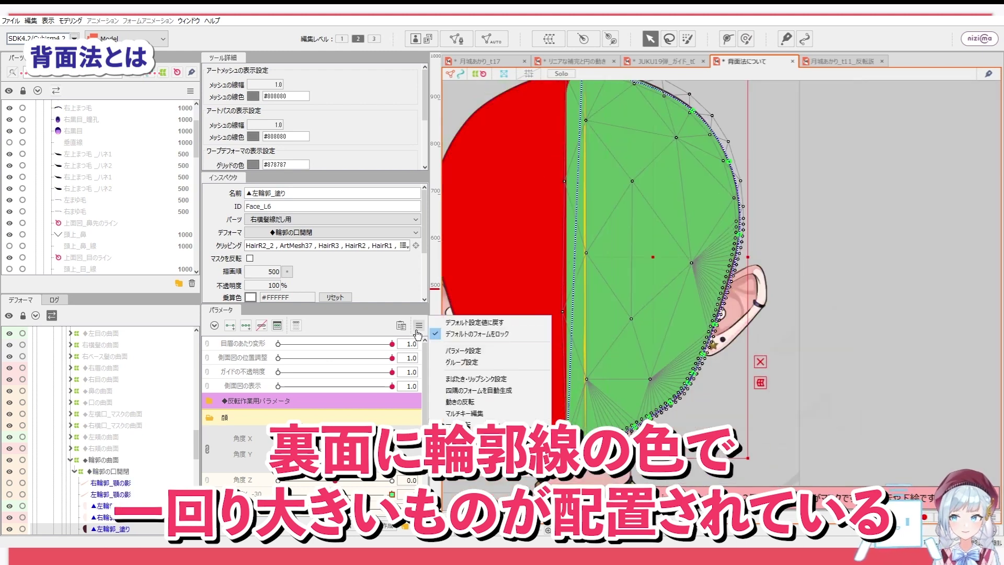
click(460, 334)
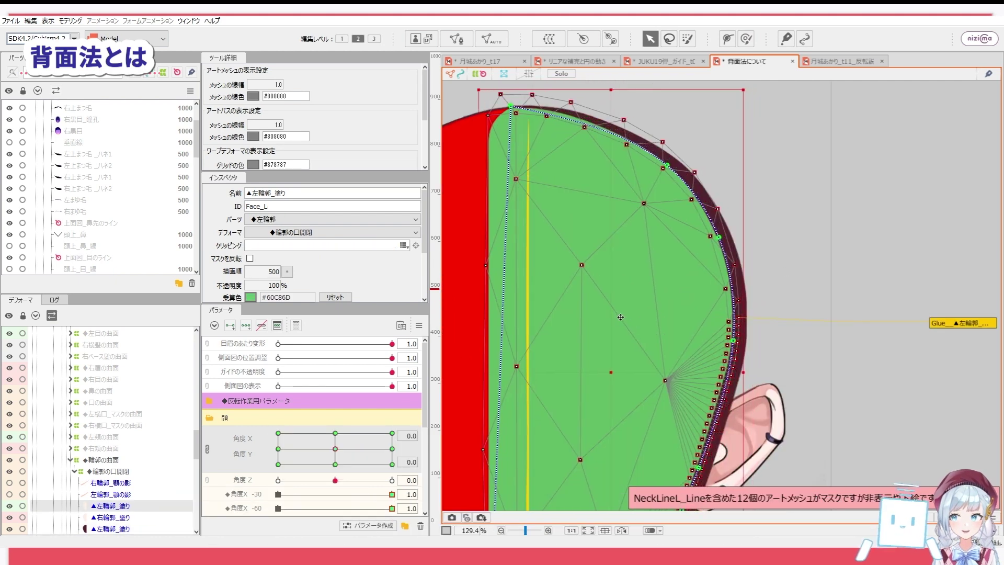
drag(620, 317, 630, 282)
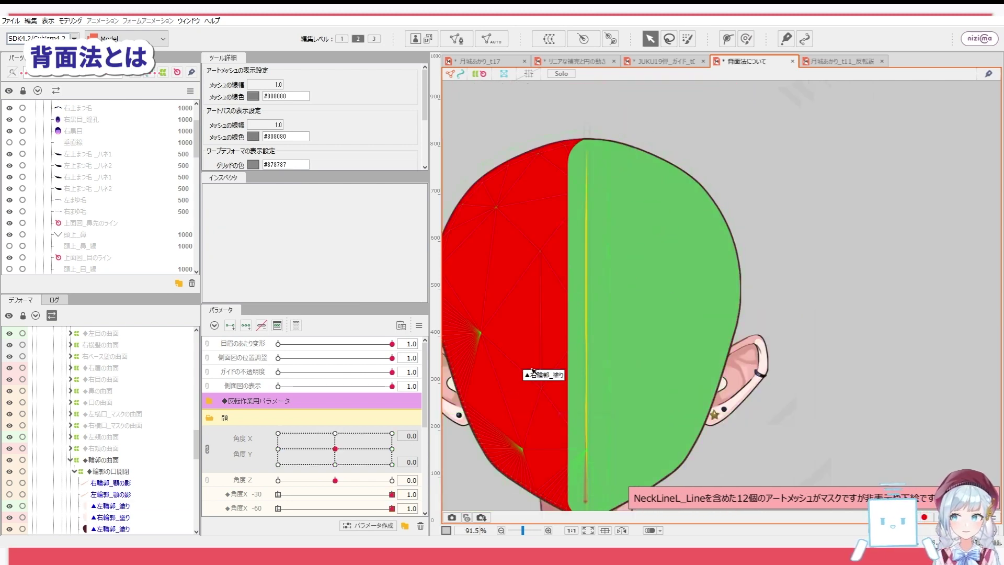
Turn the head with 角度X and 角度Y to examine how the backing meshes outline the red, green and yellow contour parts.
scroll(566, 360, down, 2)
scroll(520, 413, up, 1)
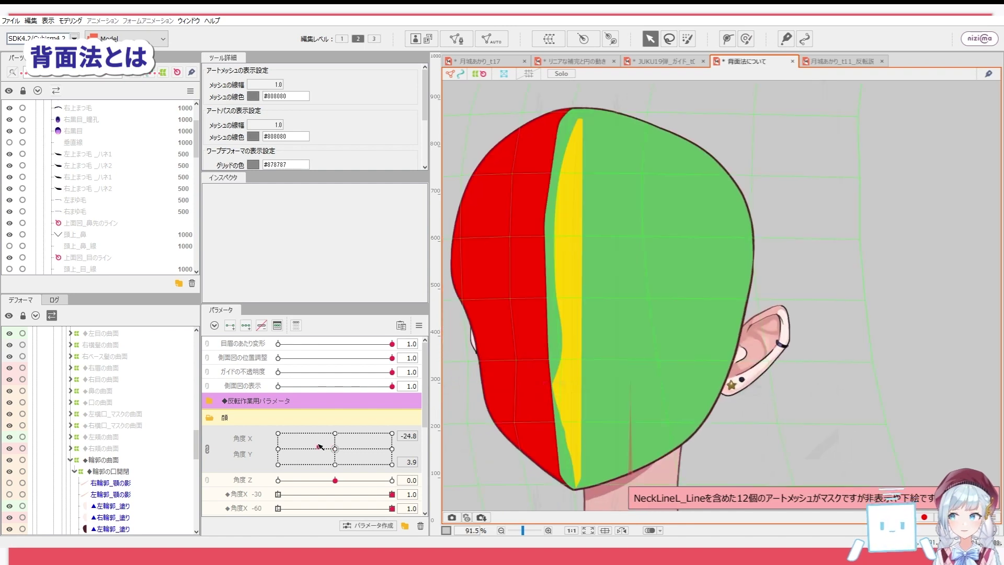
drag(329, 448, 387, 442)
click(614, 340)
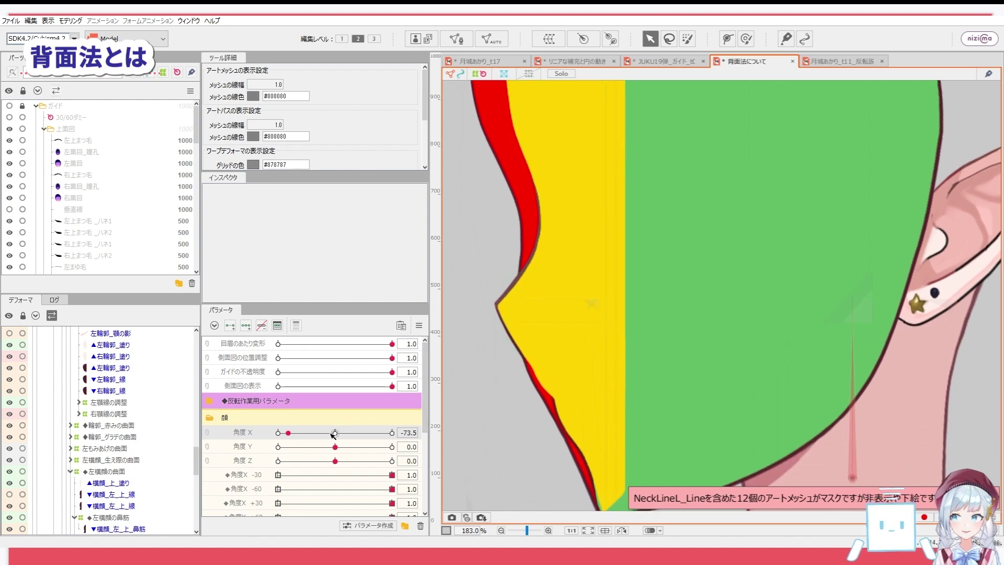
drag(333, 435, 283, 433)
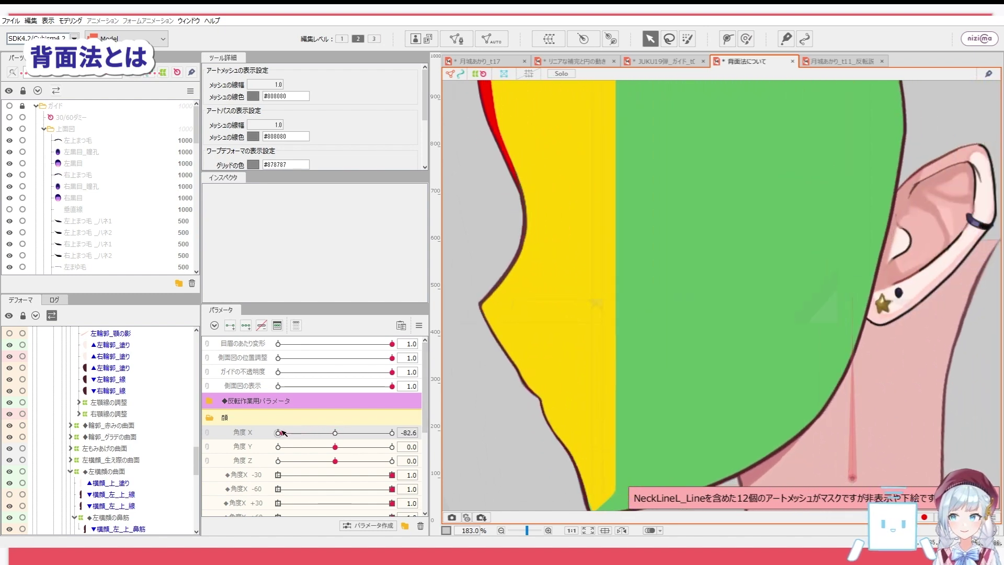
scroll(494, 280, down, 3)
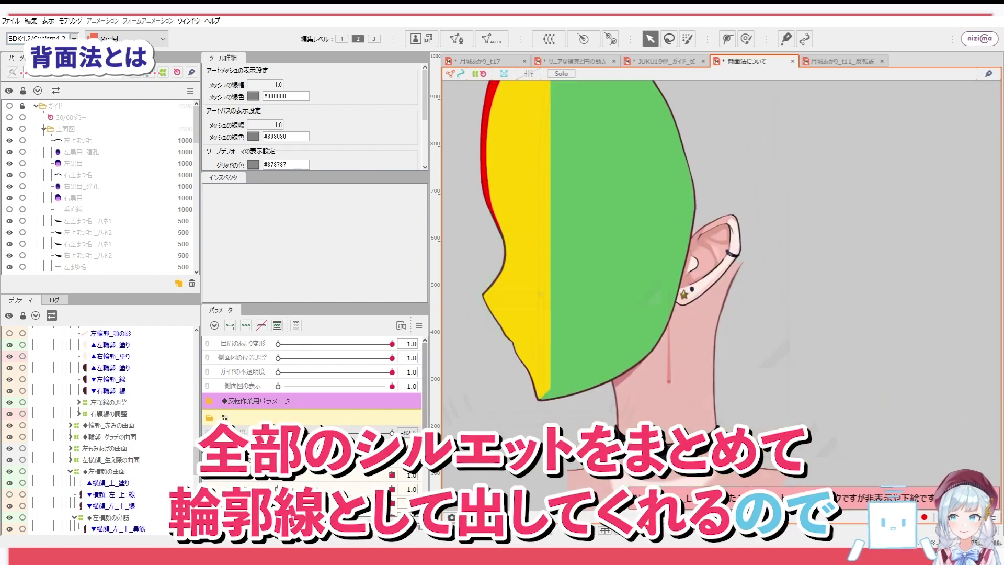
mouse_move(283, 433)
mouse_down()
mouse_move(401, 437)
mouse_move(288, 433)
mouse_move(298, 433)
mouse_up()
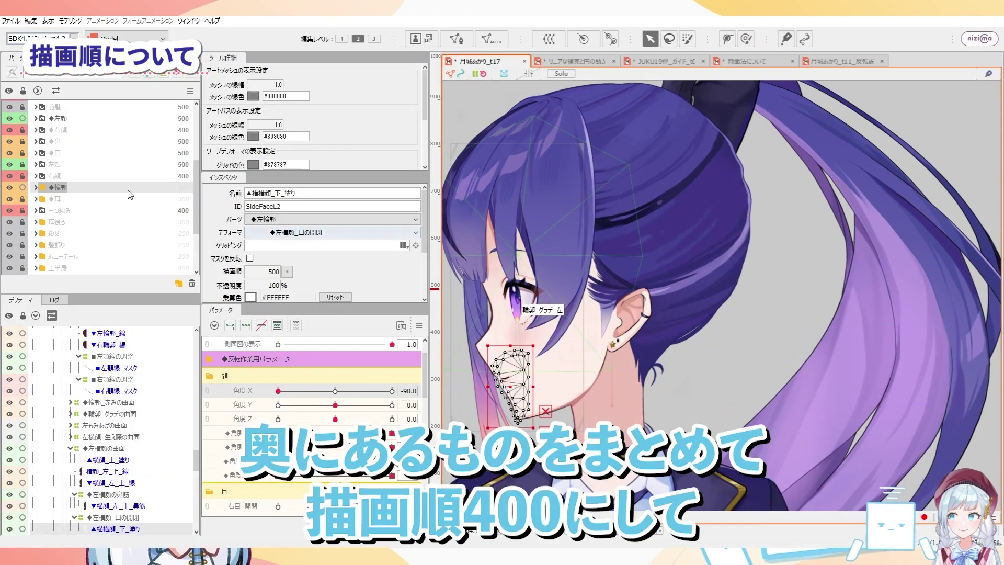
Select the 右頬 part and vary 角度X between side and front views to examine the far-side parts' draw order.
click(128, 176)
click(335, 391)
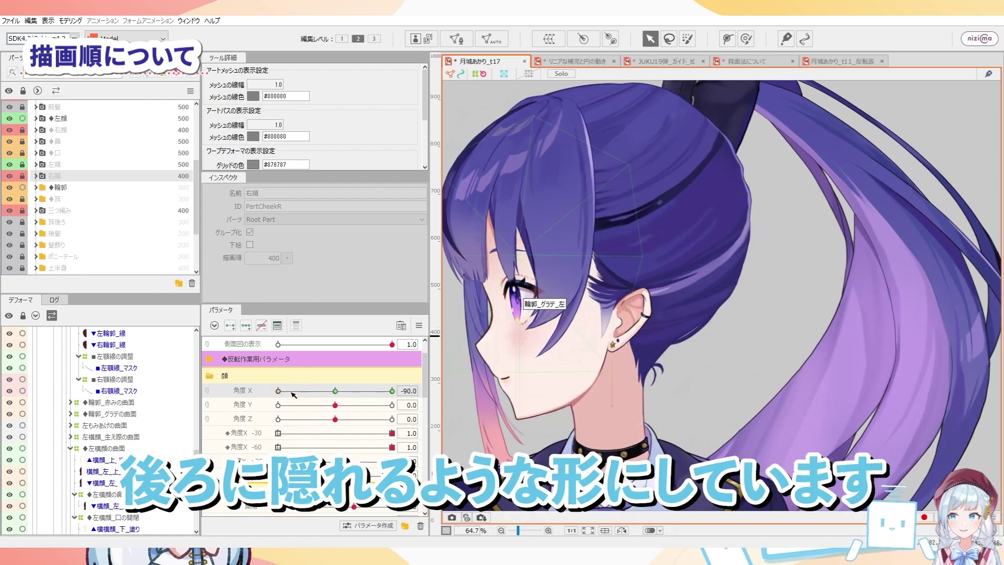
drag(278, 391, 290, 391)
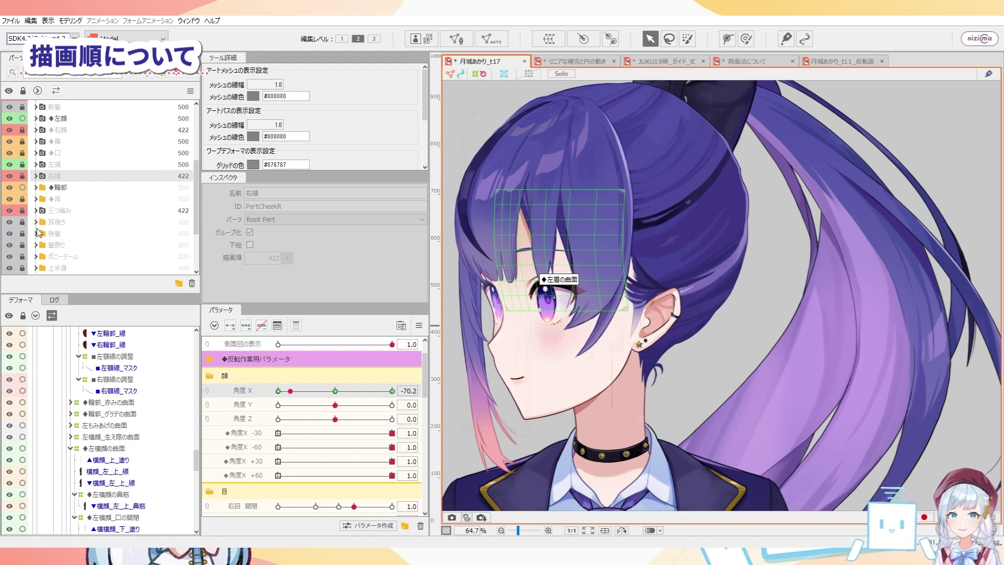
click(335, 391)
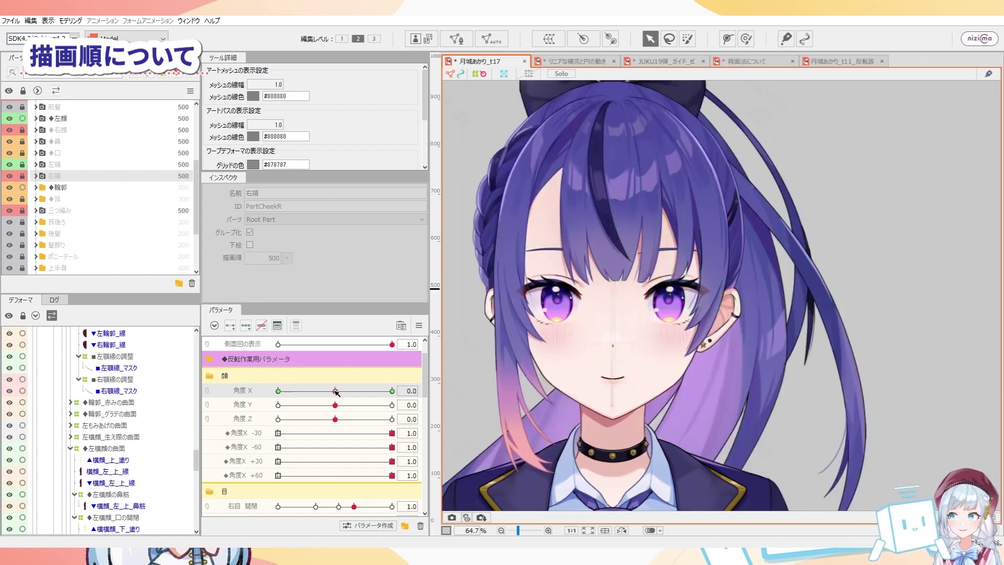
drag(335, 391, 296, 392)
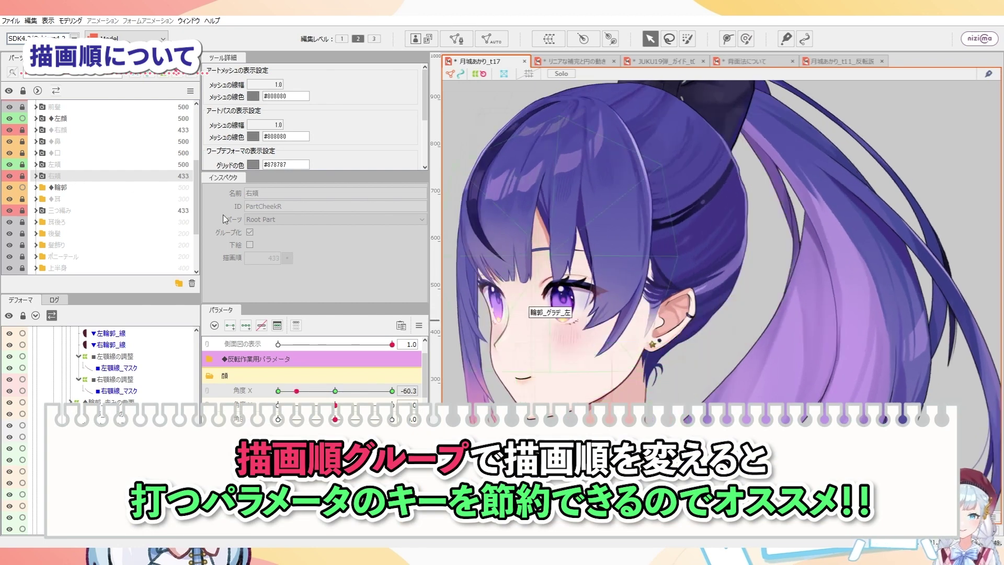
click(335, 391)
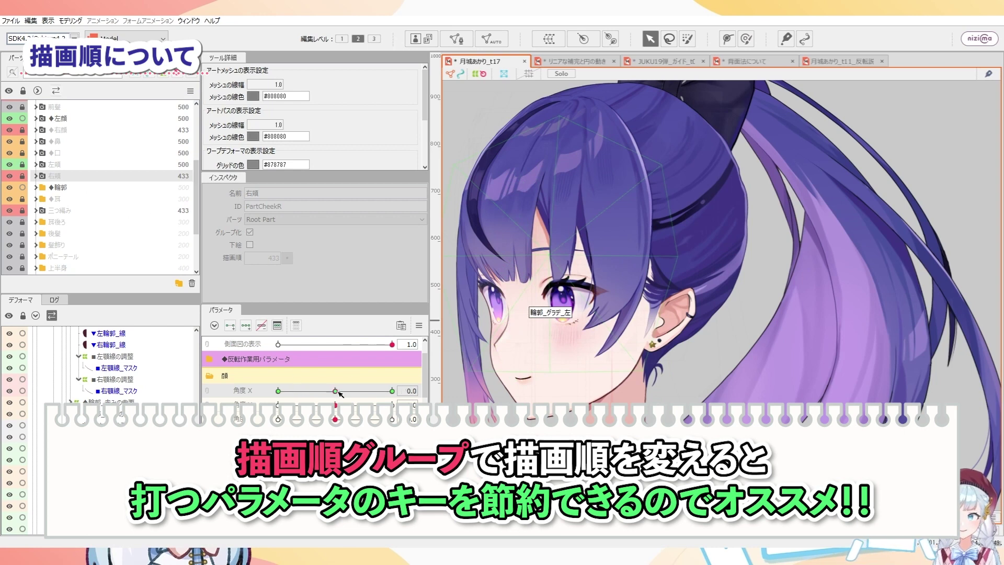
Turn the head from the front to the full side view by setting 角度X to -90.
click(297, 392)
mouse_move(317, 393)
mouse_down()
mouse_move(335, 392)
mouse_move(277, 392)
mouse_up()
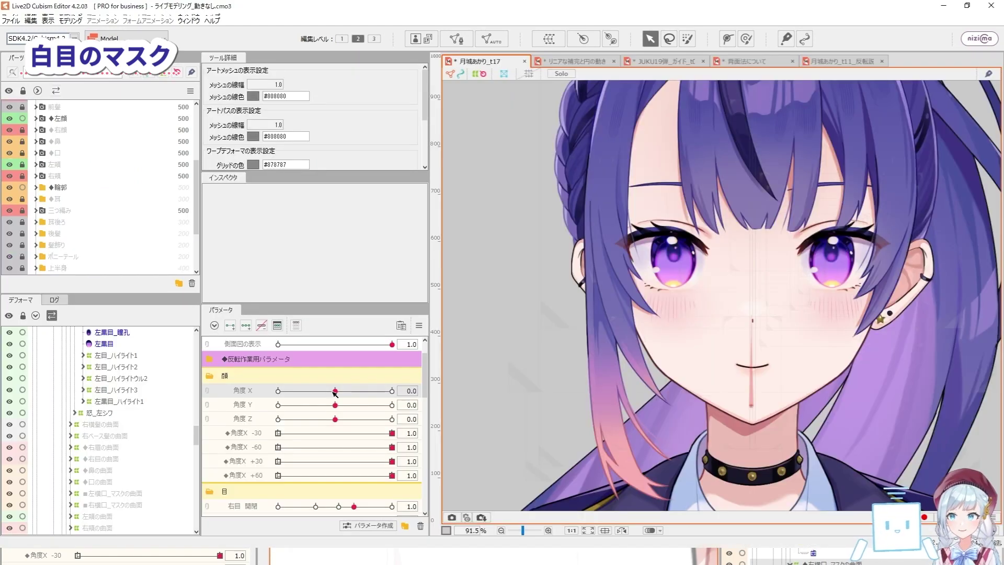
drag(335, 390, 278, 391)
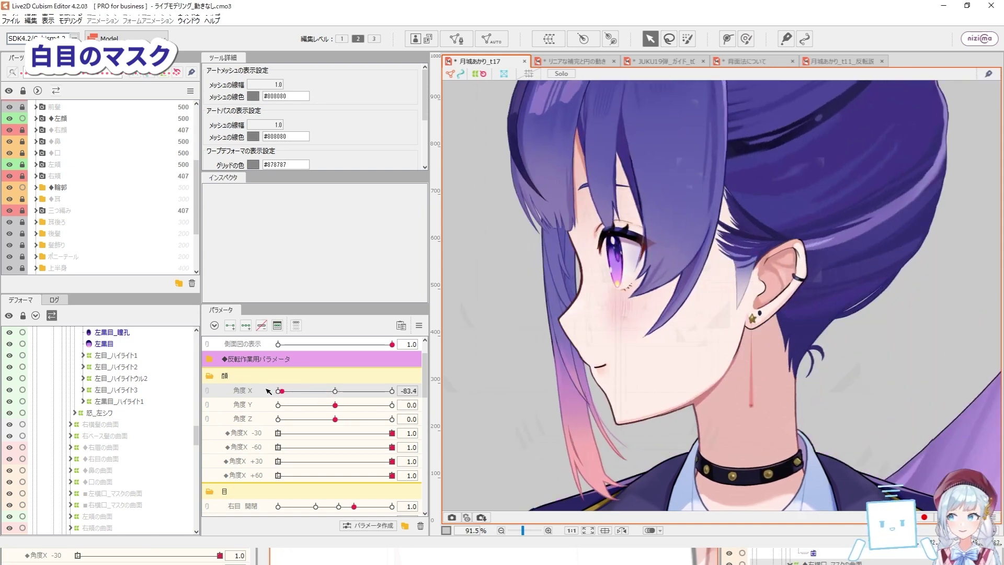
Select the ■左白目_マスク mesh beside the iris and isolate it with Solo.
scroll(624, 273, up, 2)
scroll(624, 273, up, 2)
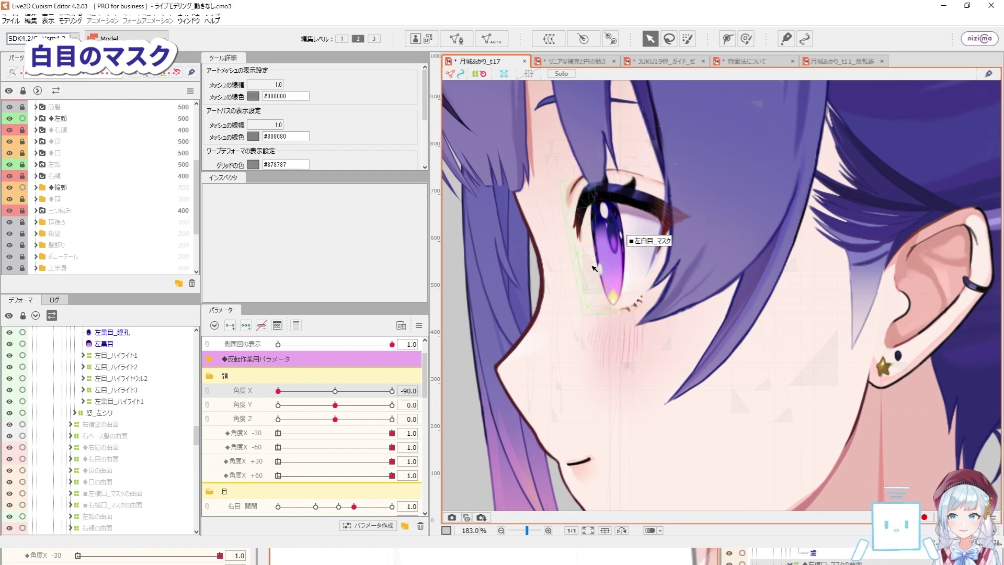
click(593, 268)
key(s)
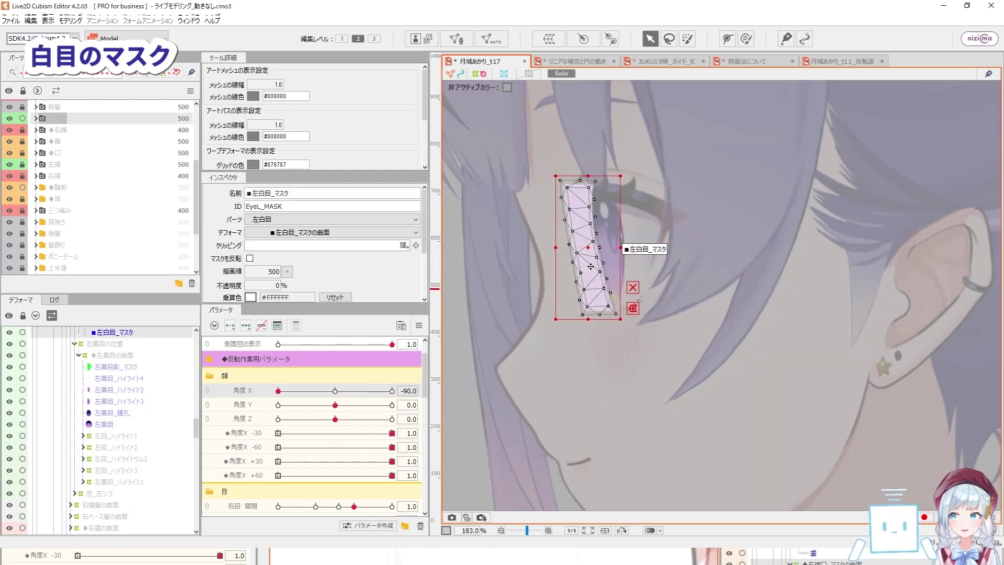
Compare the isolated ■左白目_マスク mesh at 角度X 0 and -90, and restore the full view with the mask hidden.
scroll(594, 268, up, 2)
click(337, 392)
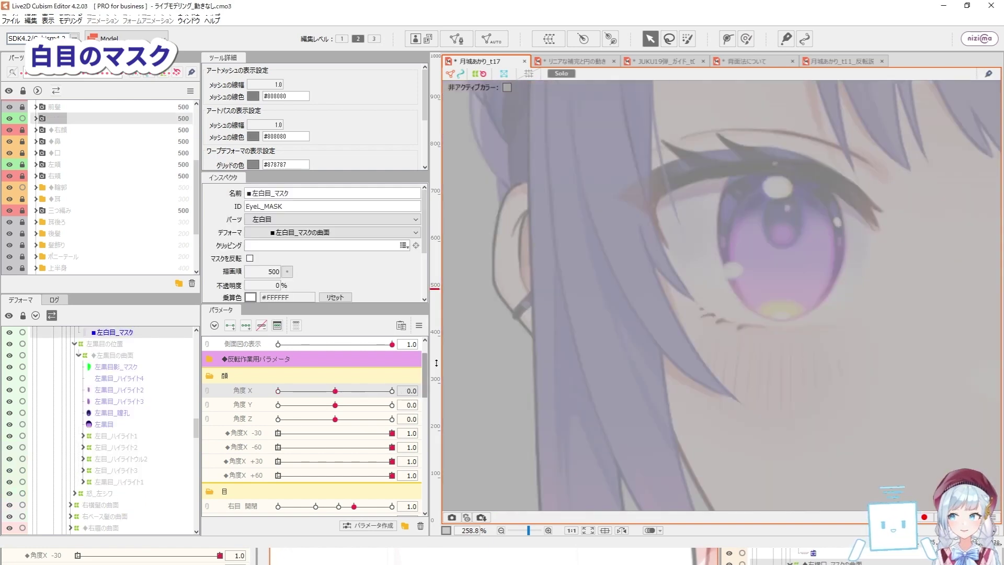
scroll(665, 251, down, 4)
click(277, 391)
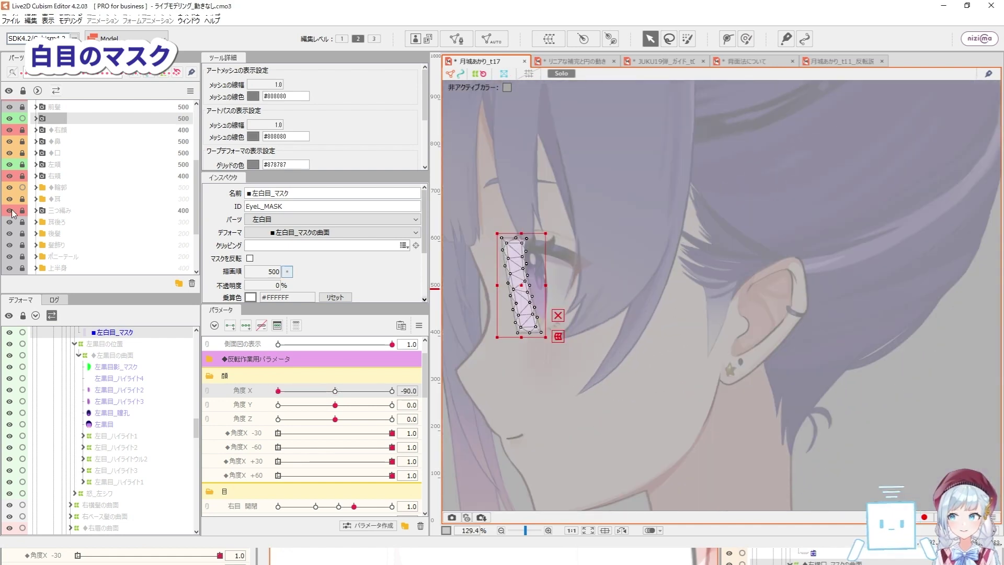
scroll(484, 292, down, 2)
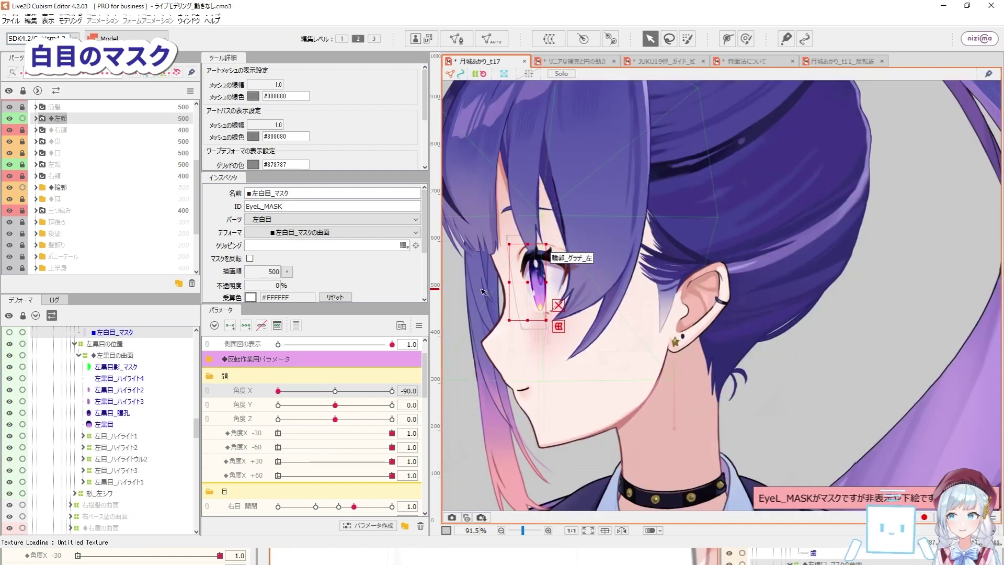
Select the eye-white mask mesh in the side view, inspect how it trims the front of the eye, and clear the selection.
click(460, 299)
scroll(475, 285, up, 3)
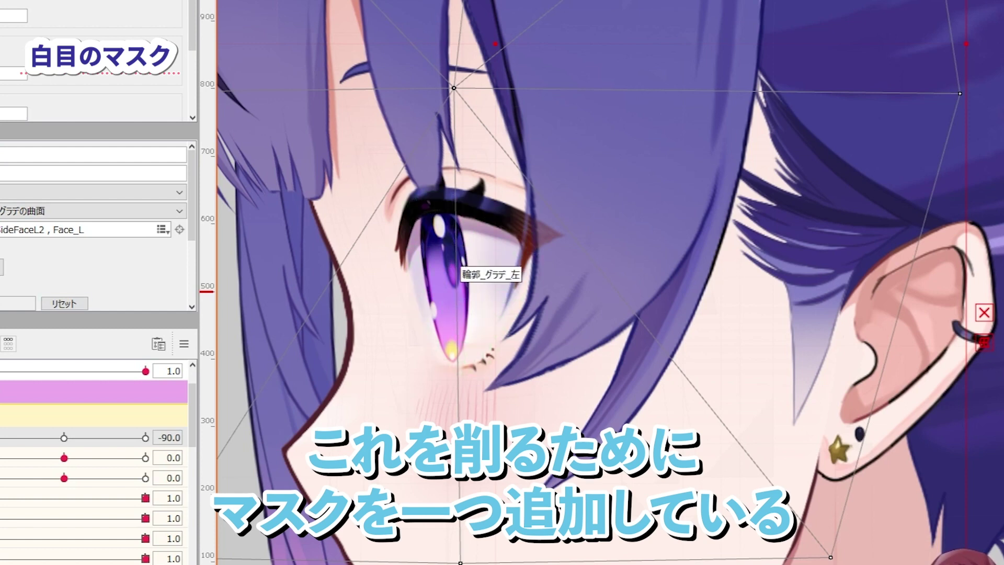
click(388, 241)
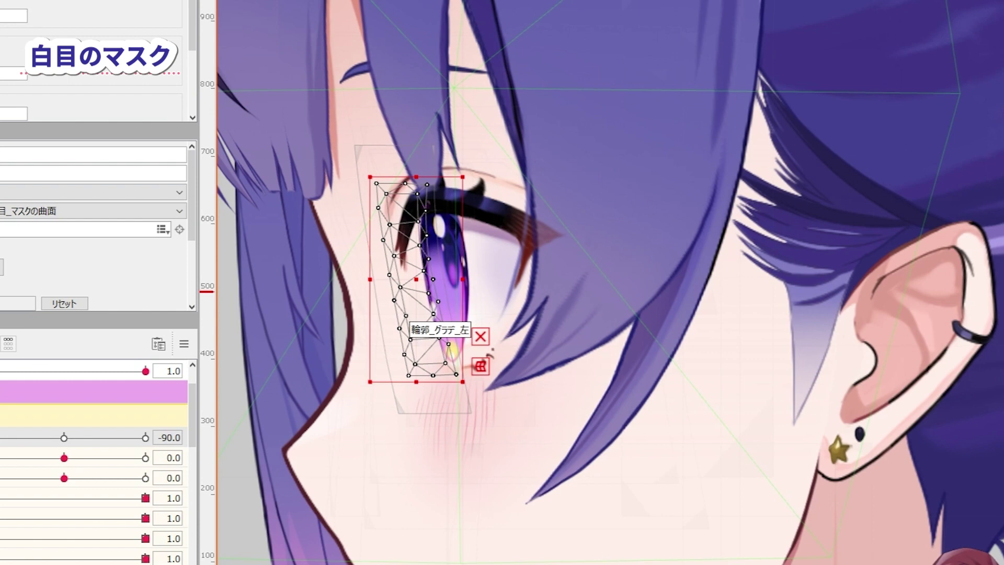
scroll(416, 322, up, 3)
mouse_move(415, 238)
mouse_down()
mouse_move(392, 236)
mouse_move(407, 246)
mouse_move(385, 244)
mouse_move(404, 247)
mouse_move(360, 260)
mouse_move(414, 255)
mouse_up()
scroll(414, 254, down, 3)
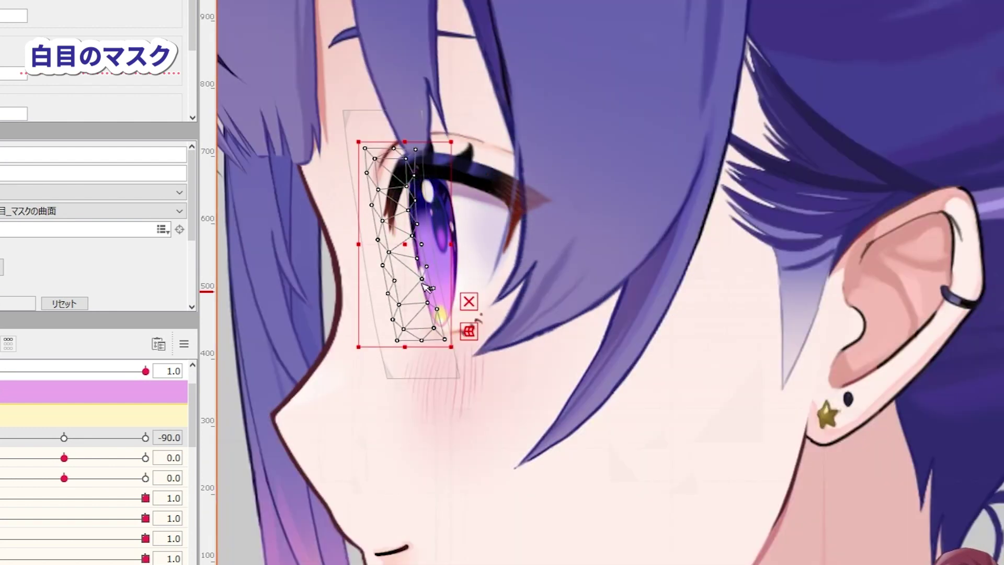
scroll(450, 272, down, 1)
click(886, 415)
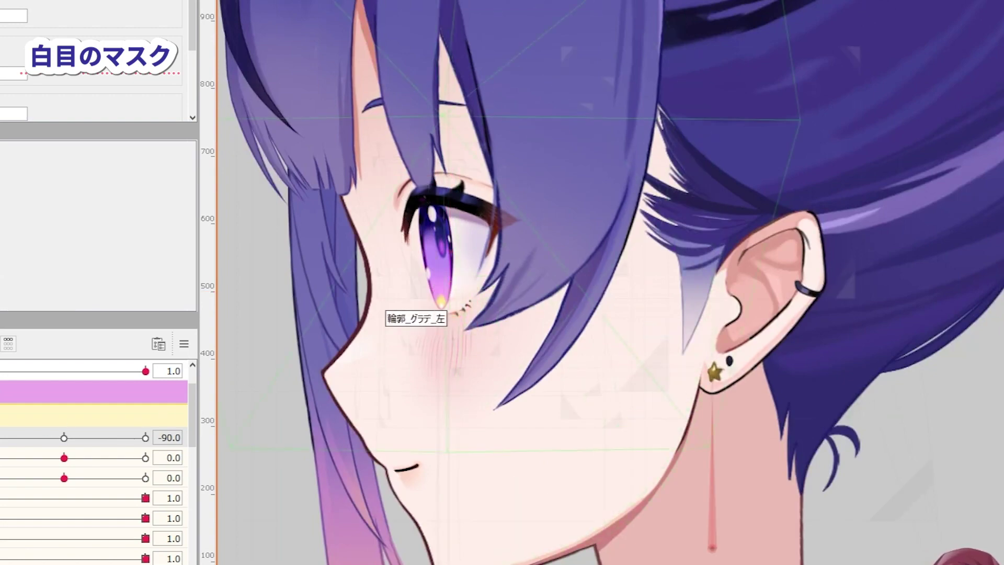